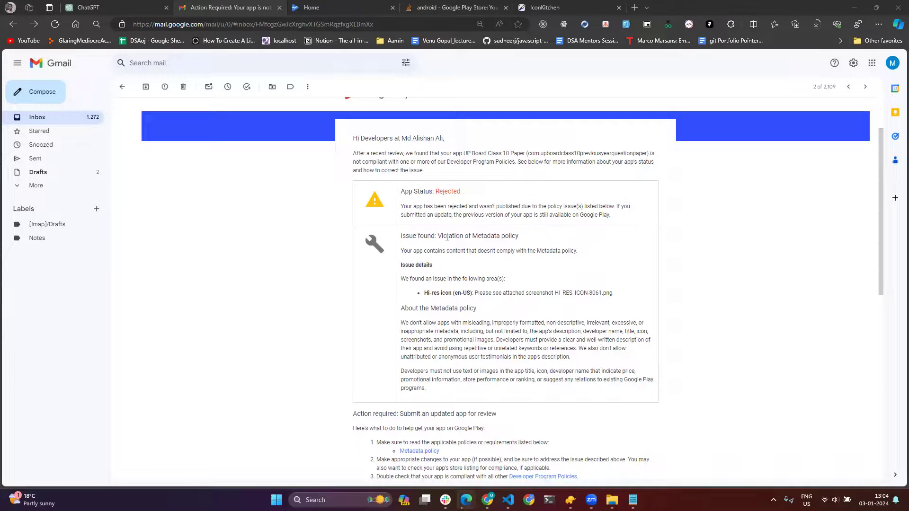
{"action": "scroll", "coordinate": [447, 236], "scroll_direction": "up", "scroll_amount": 2, "text": "ctrl"}
{"action": "scroll", "coordinate": [432, 248], "scroll_direction": "up", "scroll_amount": 1, "text": "ctrl"}
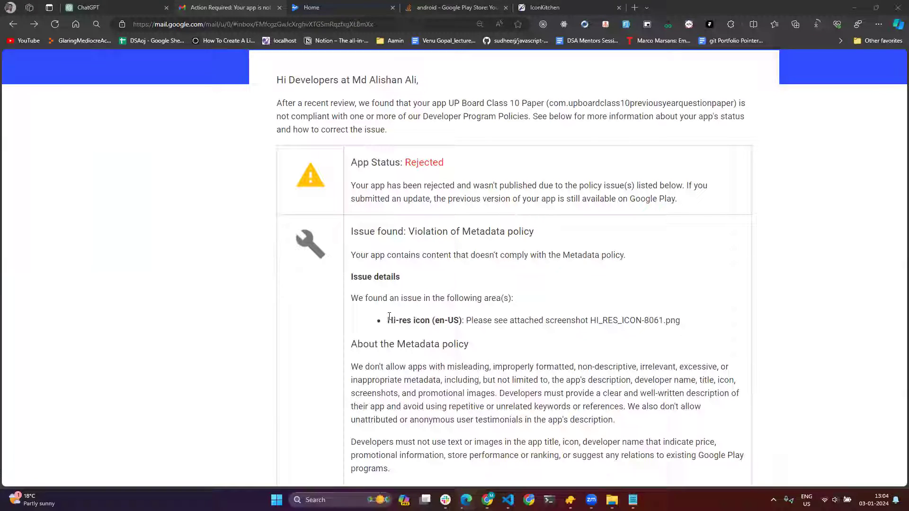
Highlight the 'Hi-res icon (en-US)' issue in the Play rejection email, then go to Stack Overflow
{"action": "left_click_drag", "start_coordinate": [388, 317], "coordinate": [462, 318]}
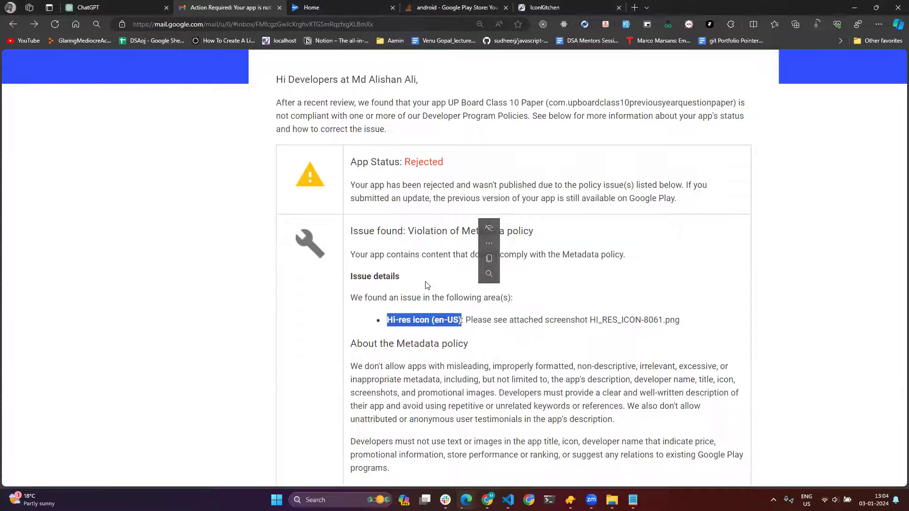
{"action": "scroll", "coordinate": [428, 285], "scroll_direction": "down", "scroll_amount": 1, "text": "ctrl"}
{"action": "scroll", "coordinate": [428, 284], "scroll_direction": "down", "scroll_amount": 1, "text": "ctrl"}
{"action": "left_click", "coordinate": [426, 266]}
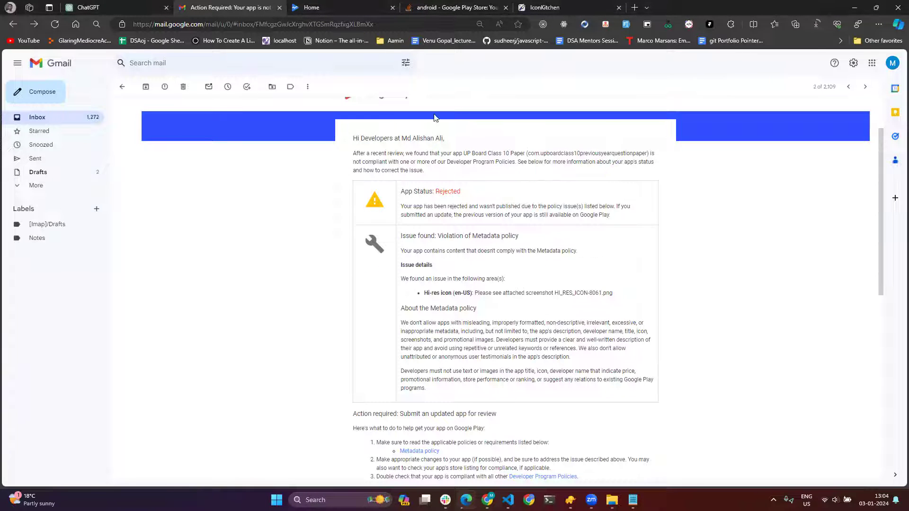
{"action": "left_click", "coordinate": [458, 4]}
{"action": "scroll", "coordinate": [367, 188], "scroll_direction": "down", "scroll_amount": 1}
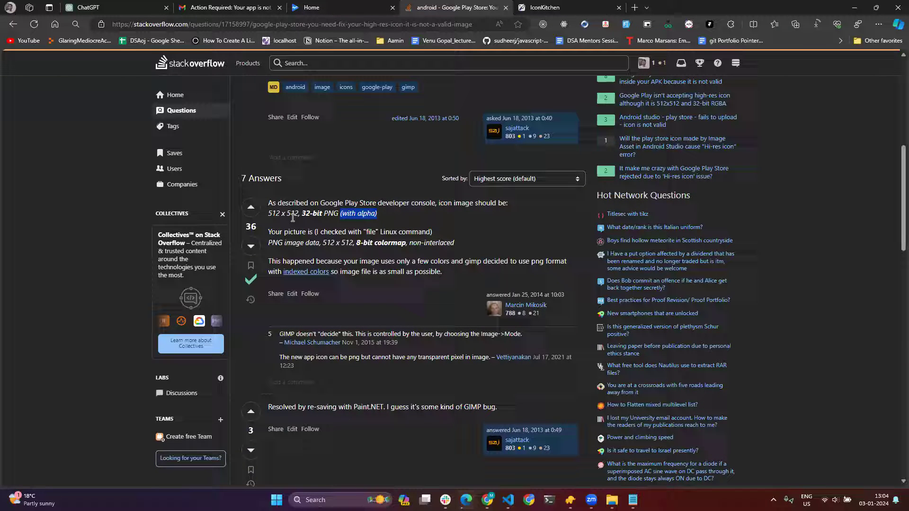
Highlight '32-bit PNG' in the accepted answer, then go to IconKitchen
{"action": "left_click", "coordinate": [291, 219]}
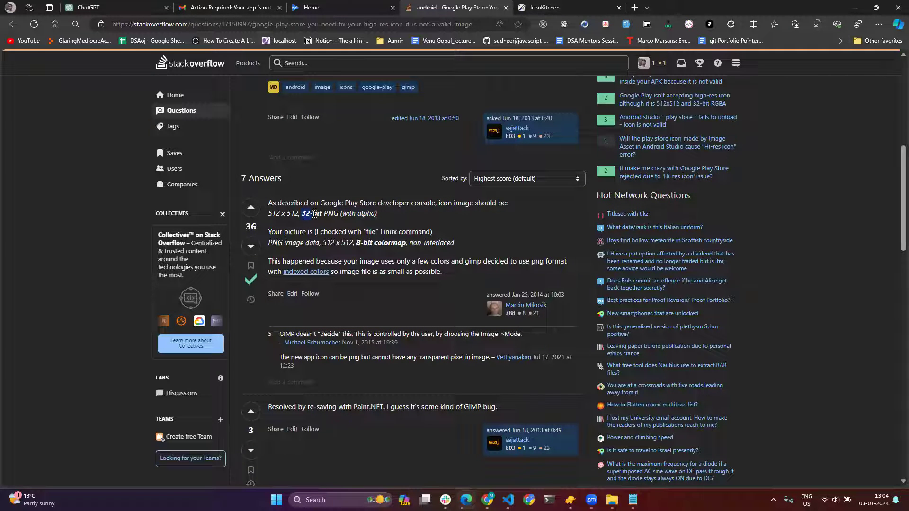
{"action": "left_click_drag", "start_coordinate": [313, 213], "coordinate": [336, 213]}
{"action": "left_click", "coordinate": [551, 8]}
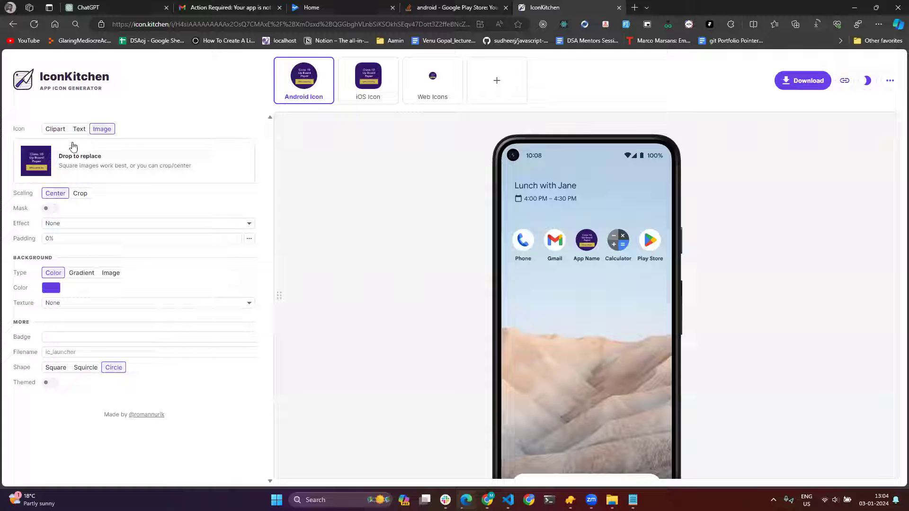
Cycle the icon source through Text, Clipart and Image, cancelling the picture file dialog
{"action": "left_click", "coordinate": [57, 129]}
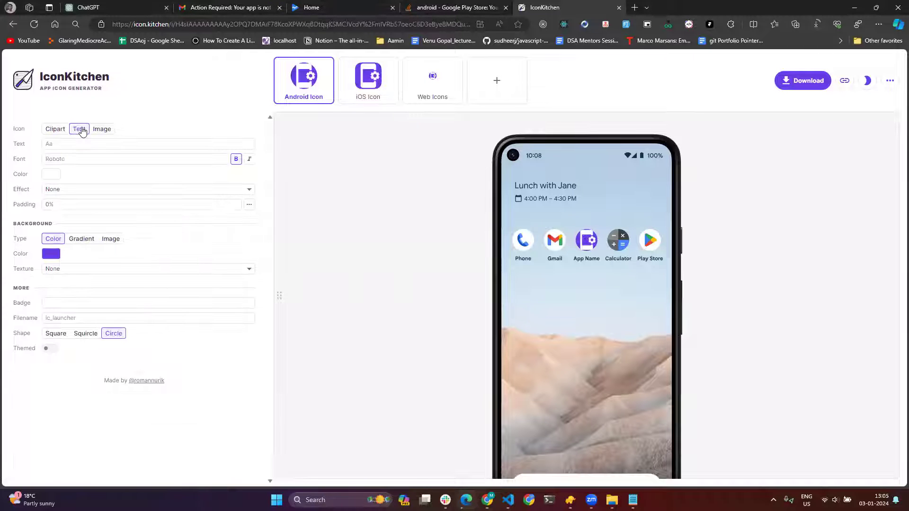
{"action": "left_click", "coordinate": [55, 130]}
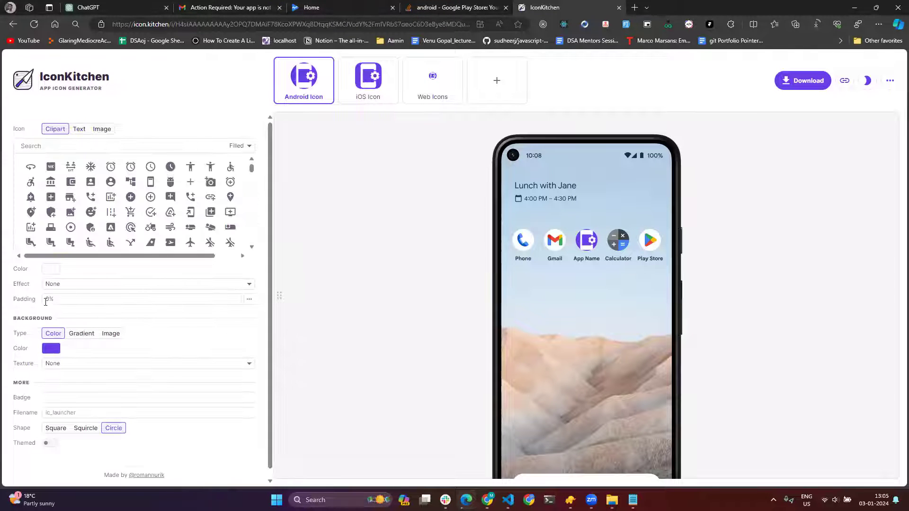
{"action": "left_click", "coordinate": [102, 130]}
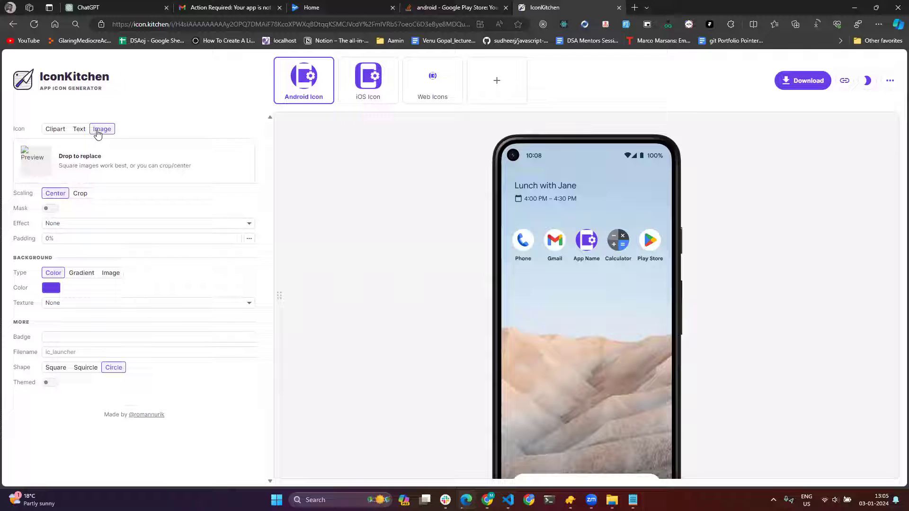
{"action": "left_click", "coordinate": [78, 171]}
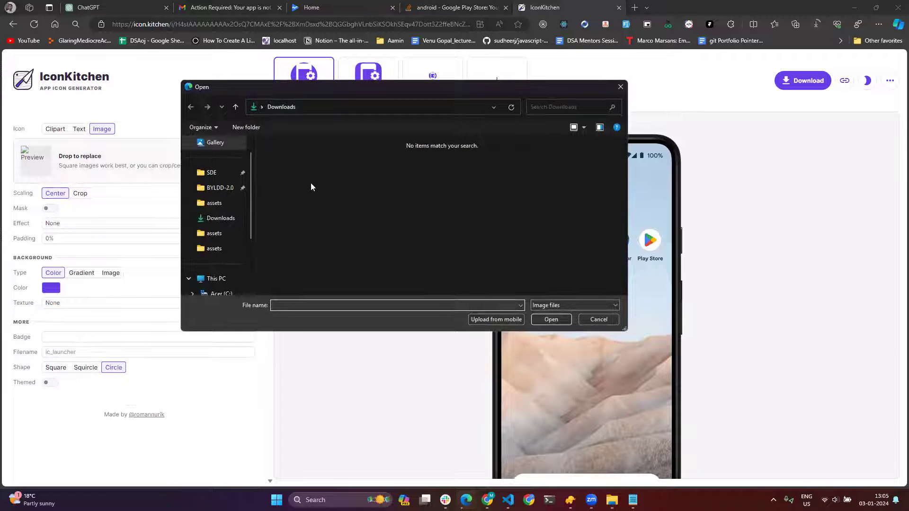
{"action": "left_click", "coordinate": [599, 319]}
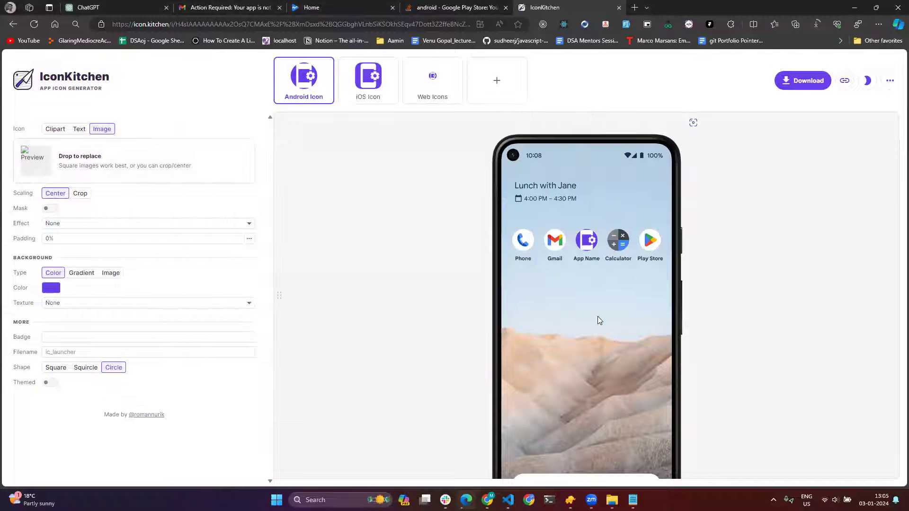
{"action": "left_click", "coordinate": [110, 162]}
Dismiss the file picker and use the check-plus clipart as the icon
{"action": "left_click", "coordinate": [619, 88]}
{"action": "left_click", "coordinate": [54, 128]}
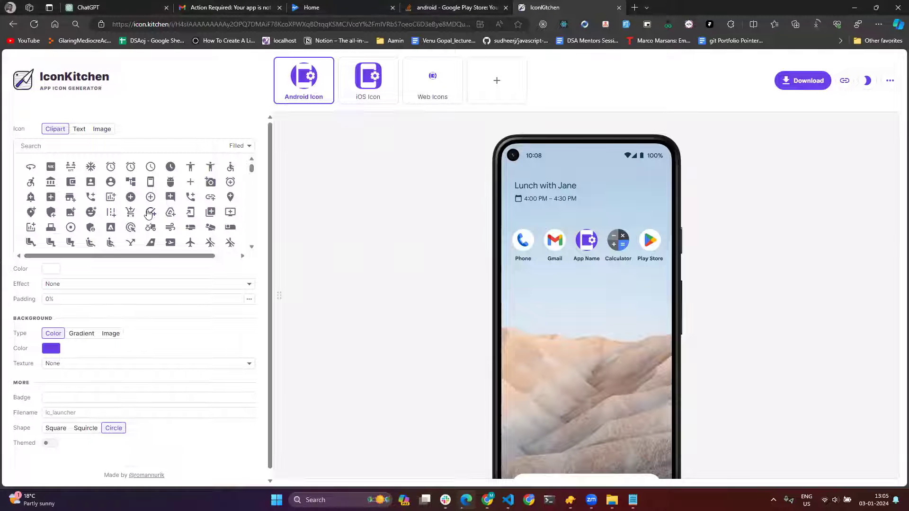
{"action": "left_click", "coordinate": [150, 213]}
Set icon padding to 15% and download the generated icon set
{"action": "left_click", "coordinate": [47, 299]}
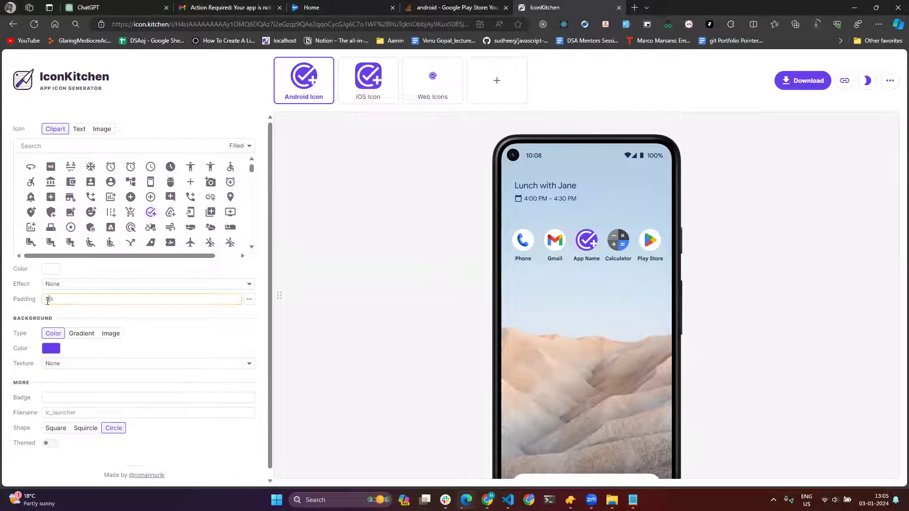
{"action": "key", "text": "BackSpace"}
{"action": "type", "text": "15"}
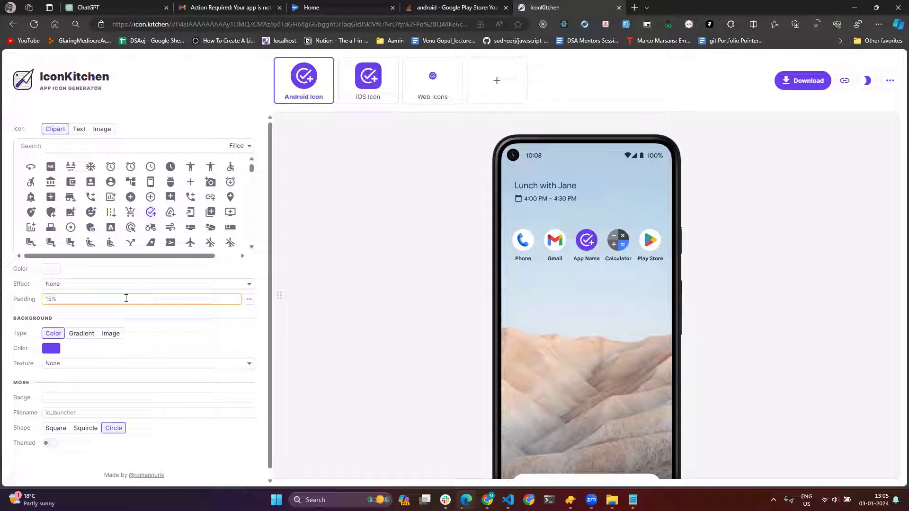
{"action": "left_click", "coordinate": [801, 80]}
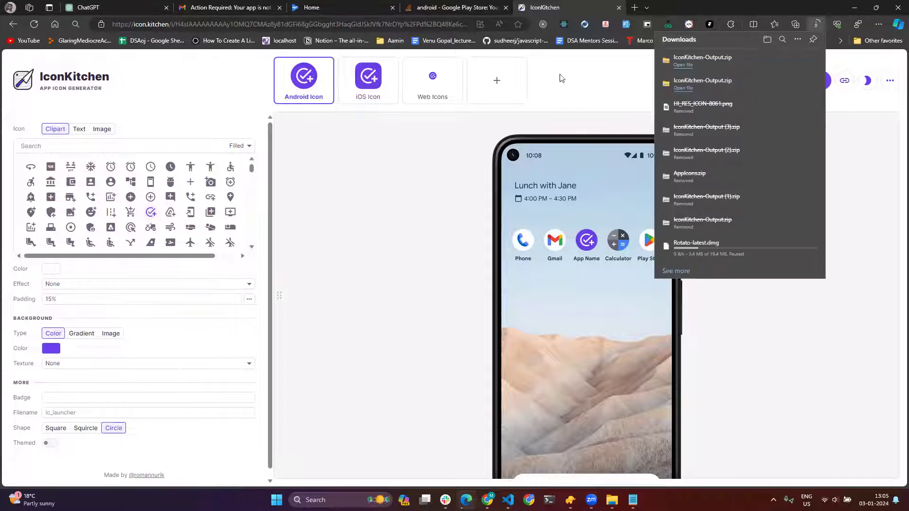
{"action": "left_click", "coordinate": [103, 131]}
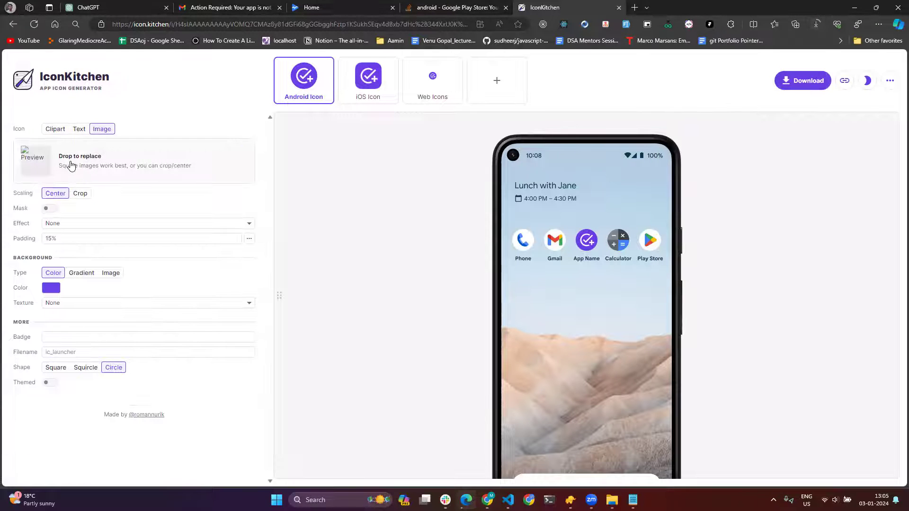
Open the IconKitchen-Output archive's android folder and select play_store_512
{"action": "mouse_move", "coordinate": [611, 501]}
{"action": "left_click", "coordinate": [620, 436]}
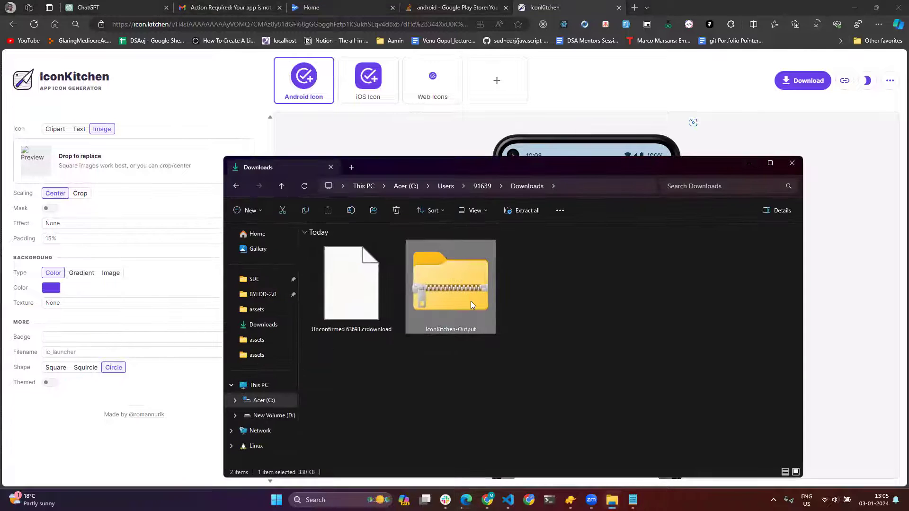
{"action": "key", "text": "Return"}
{"action": "double_click", "coordinate": [317, 245]}
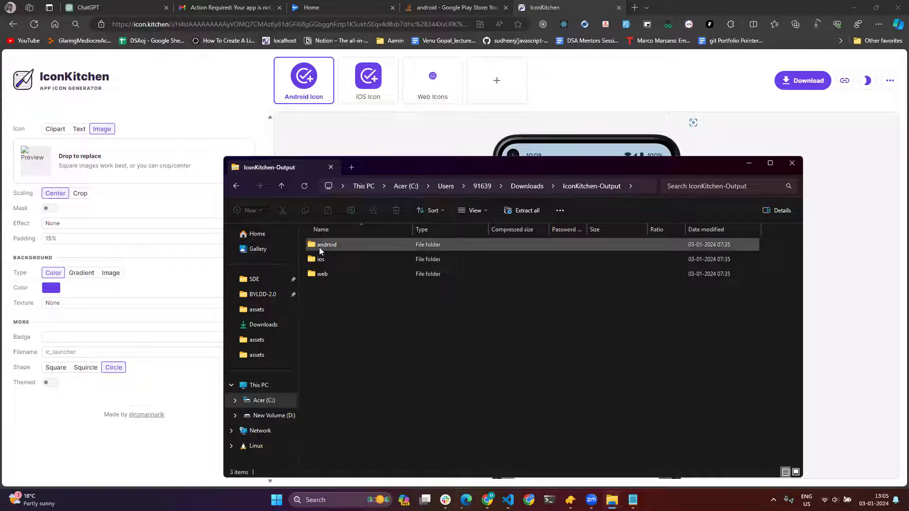
{"action": "left_click", "coordinate": [328, 260]}
Paste play_store_512 into Downloads and preview the purple check-plus icon
{"action": "key", "text": "BackSpace"}
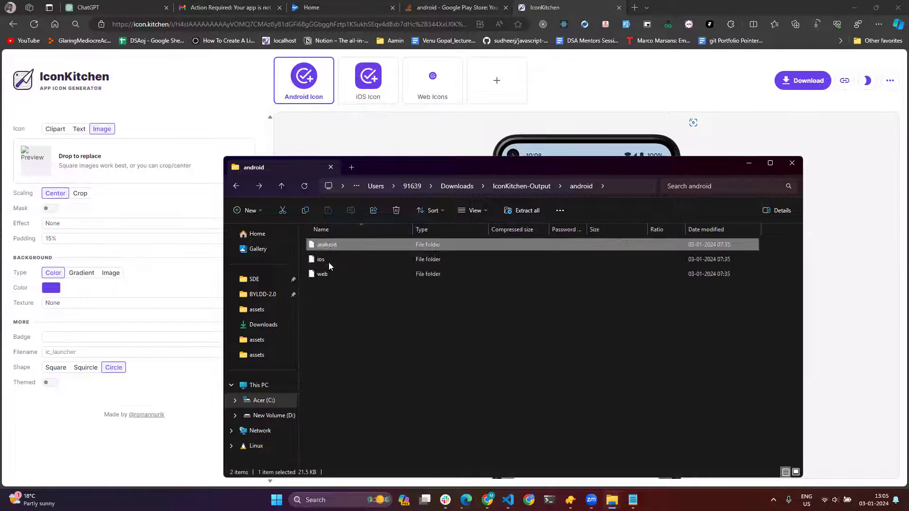
{"action": "key", "text": "BackSpace"}
{"action": "key", "text": "ctrl+v"}
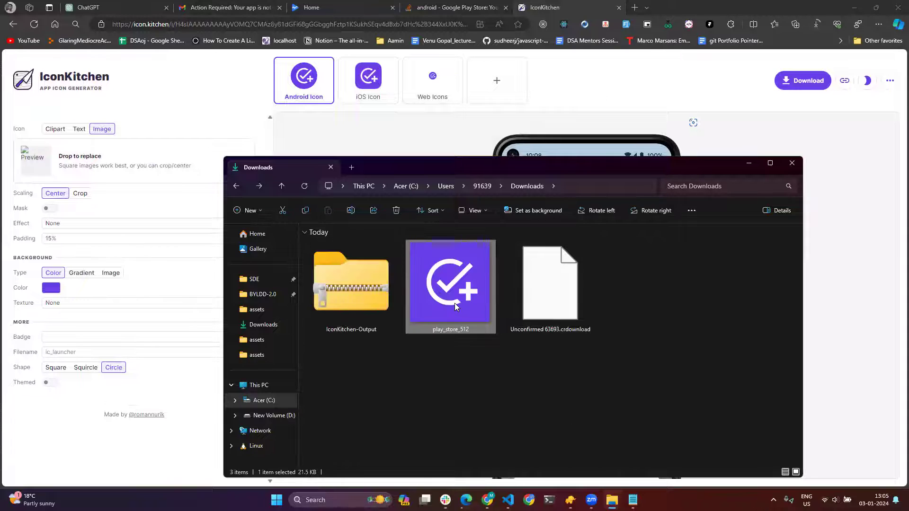
{"action": "double_click", "coordinate": [455, 303]}
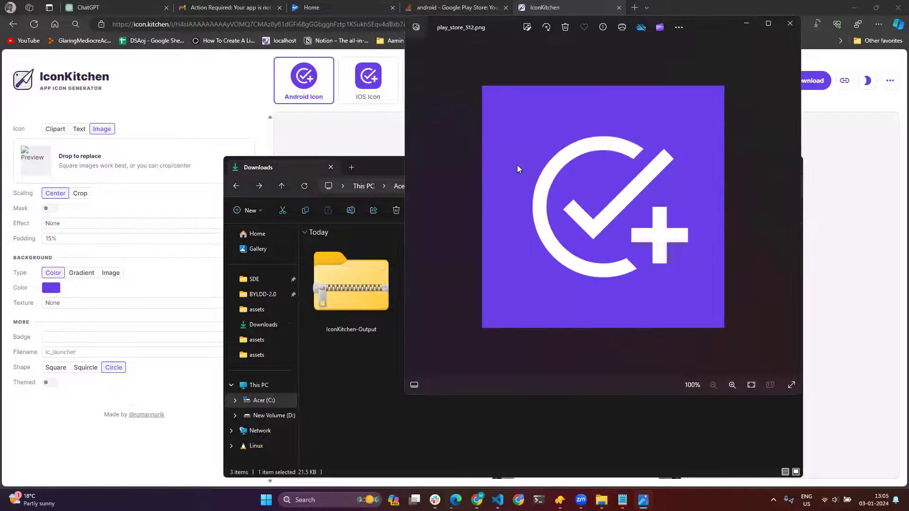
{"action": "left_click", "coordinate": [784, 26]}
Confirm play_store_512 is 512 x 512 at 32-bit in Properties, then return to Play Console
{"action": "right_click", "coordinate": [468, 288]}
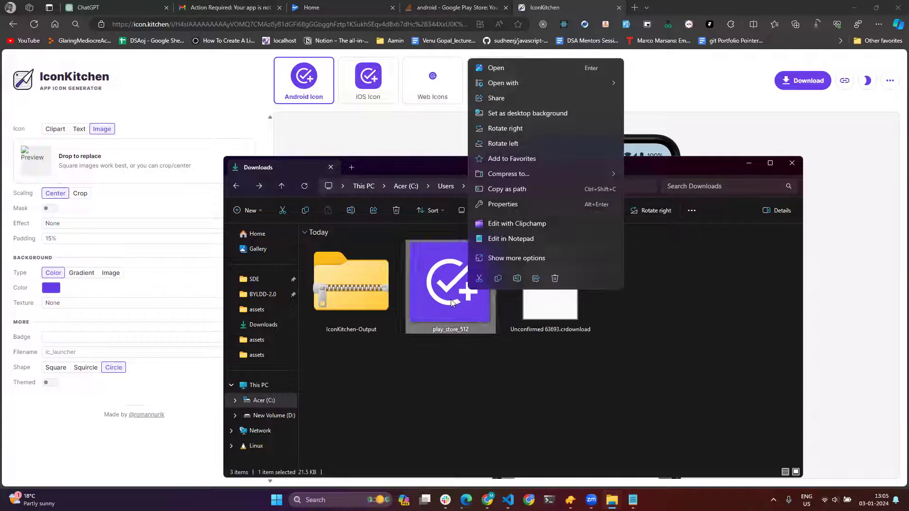
{"action": "left_click", "coordinate": [497, 258]}
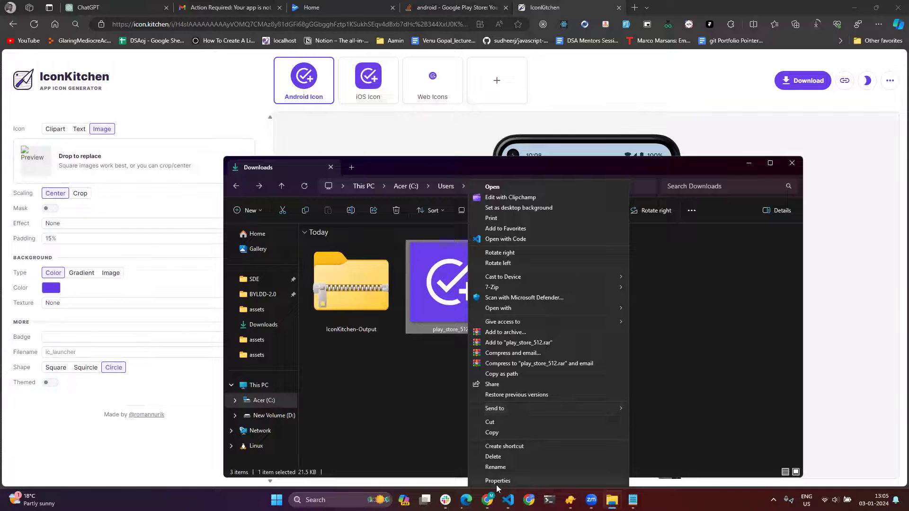
{"action": "left_click", "coordinate": [496, 481]}
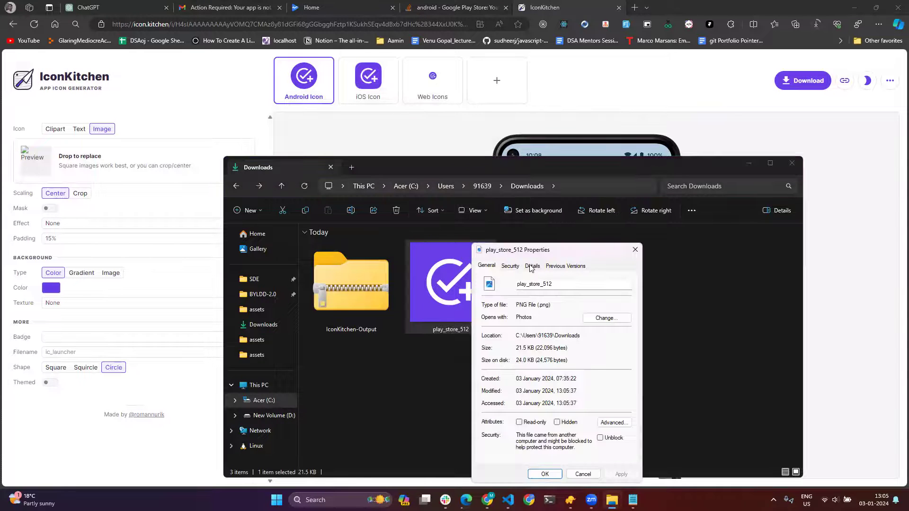
{"action": "left_click", "coordinate": [530, 268]}
{"action": "scroll", "coordinate": [561, 412], "scroll_direction": "down", "scroll_amount": 2}
{"action": "scroll", "coordinate": [561, 412], "scroll_direction": "down", "scroll_amount": 2}
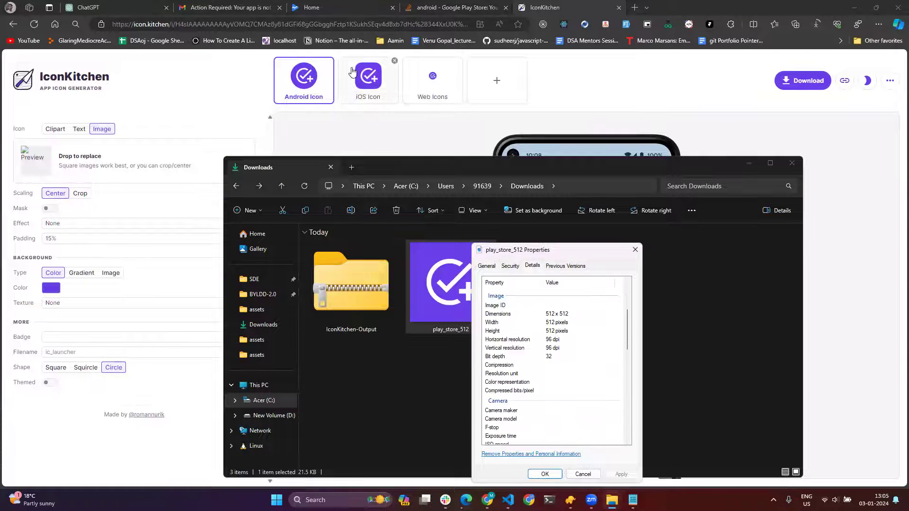
{"action": "left_click", "coordinate": [357, 5]}
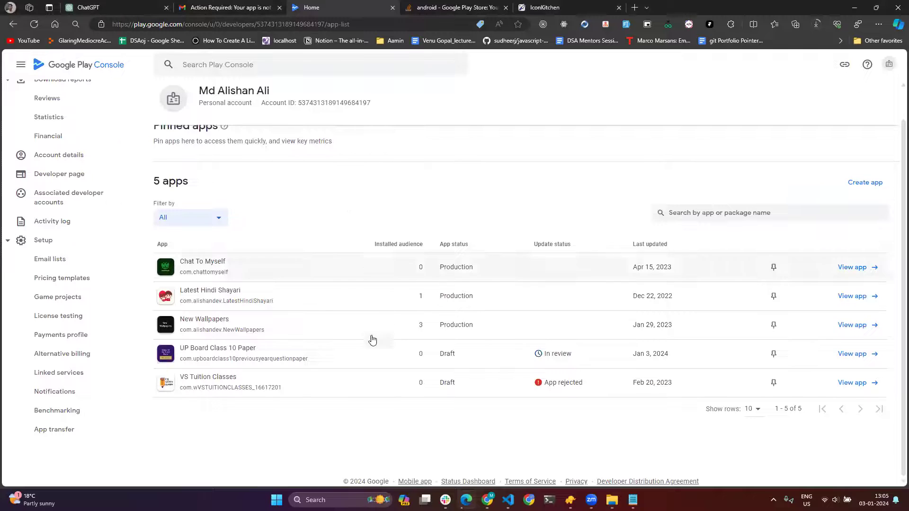